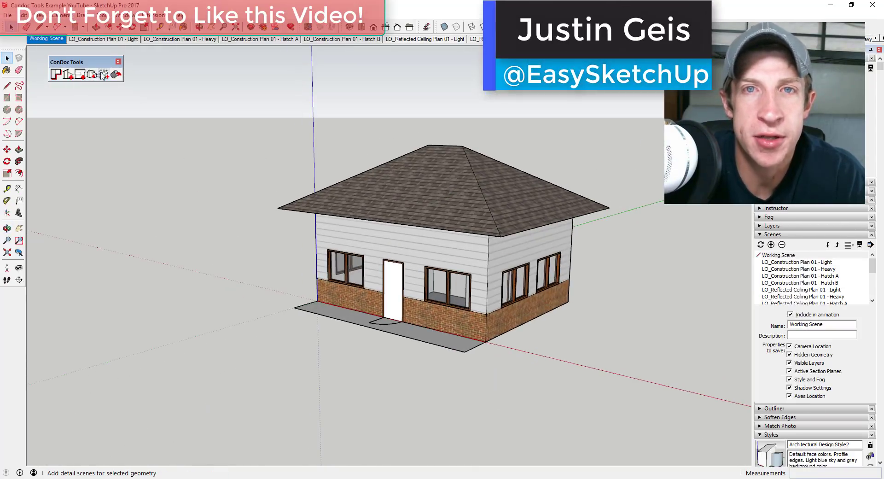
Add two ConDoc perspective scenes, LO_Perspective 01 and LO_Perspective 02
{"action": "left_click", "coordinate": [102, 74]}
{"action": "left_click", "coordinate": [491, 405]}
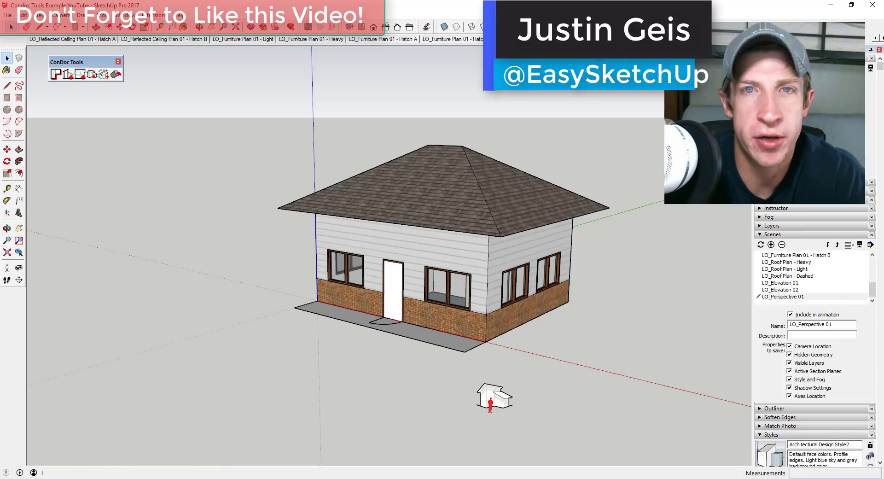
{"action": "left_click", "coordinate": [91, 75]}
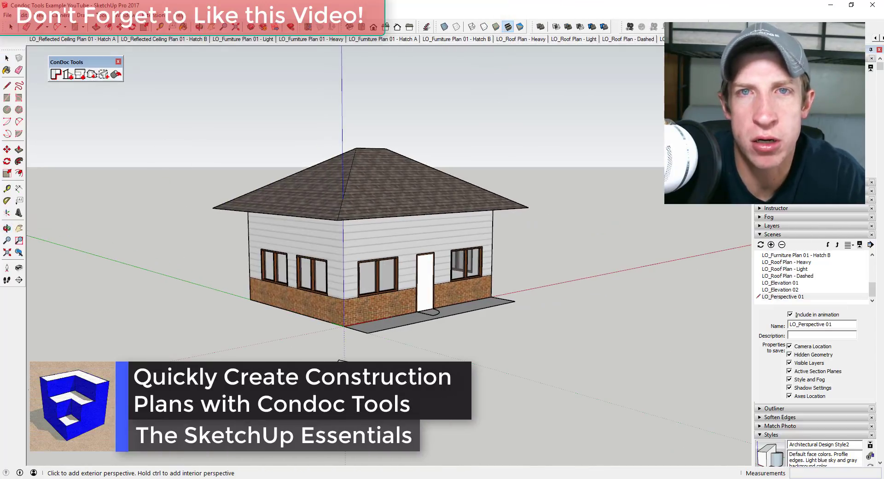
{"action": "left_click", "coordinate": [528, 352]}
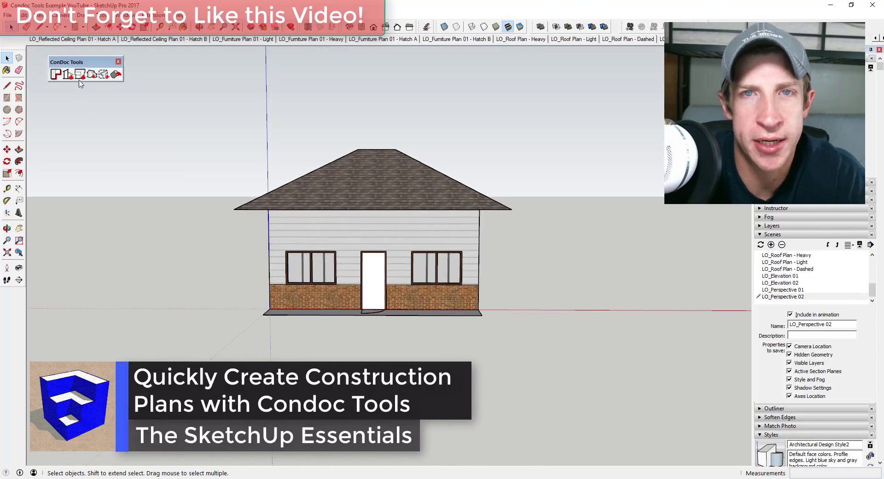
Create the front LO_Elevation 03 line-drawing scene with the ConDoc elevation tool
{"action": "left_click", "coordinate": [80, 74]}
{"action": "left_click", "coordinate": [391, 332]}
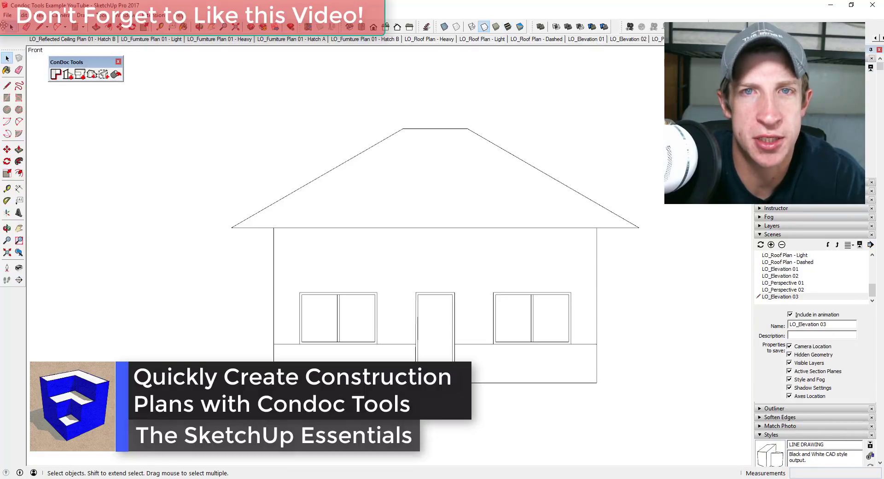
{"action": "left_click", "coordinate": [7, 14]}
{"action": "key", "text": "Escape"}
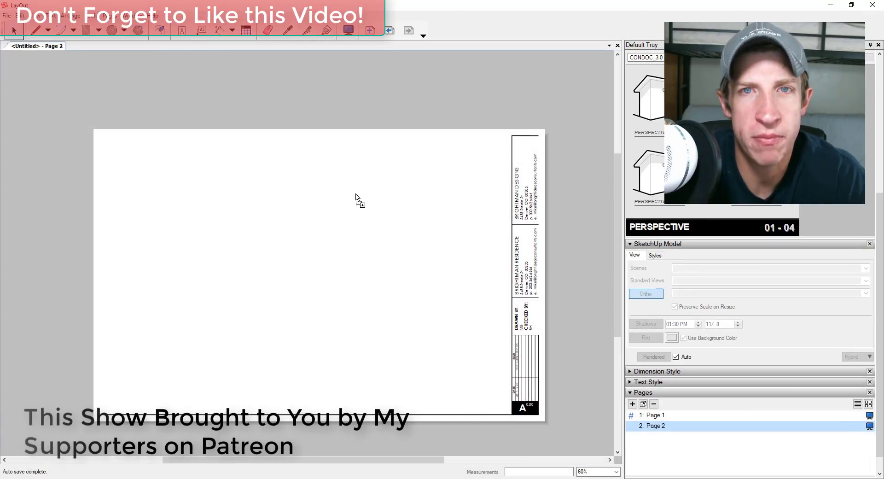
Place the 01 and 02 perspective viewports across the top of Page 2, shrunk to fit
{"action": "mouse_move", "coordinate": [355, 197]}
{"action": "left_mouse_down"}
{"action": "mouse_move", "coordinate": [152, 216]}
{"action": "mouse_move", "coordinate": [245, 241]}
{"action": "left_mouse_up"}
{"action": "left_click_drag", "start_coordinate": [374, 340], "coordinate": [300, 282]}
{"action": "left_click_drag", "start_coordinate": [649, 173], "coordinate": [368, 239]}
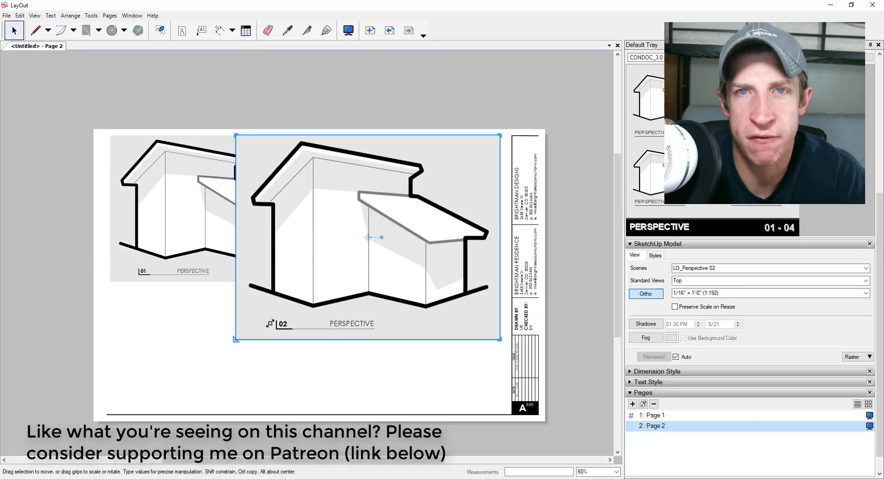
{"action": "left_click_drag", "start_coordinate": [270, 323], "coordinate": [332, 282]}
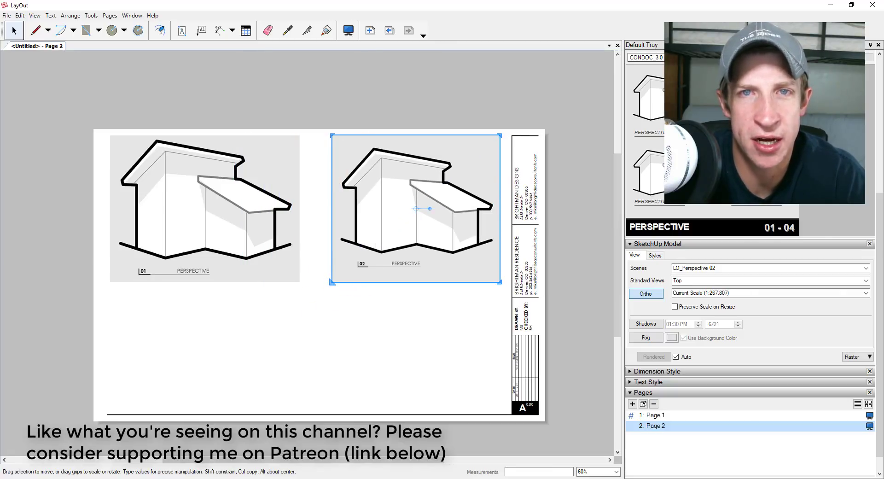
Add the CONDOC_3.0 Elevation 03 viewport at the page's lower left
{"action": "left_click", "coordinate": [646, 57]}
{"action": "left_click", "coordinate": [631, 174]}
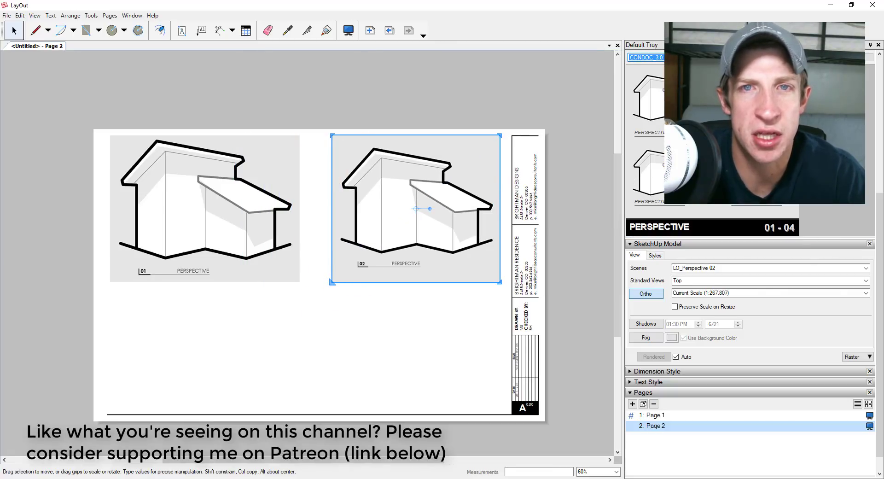
{"action": "key", "text": "Down"}
{"action": "key", "text": "alt+Down"}
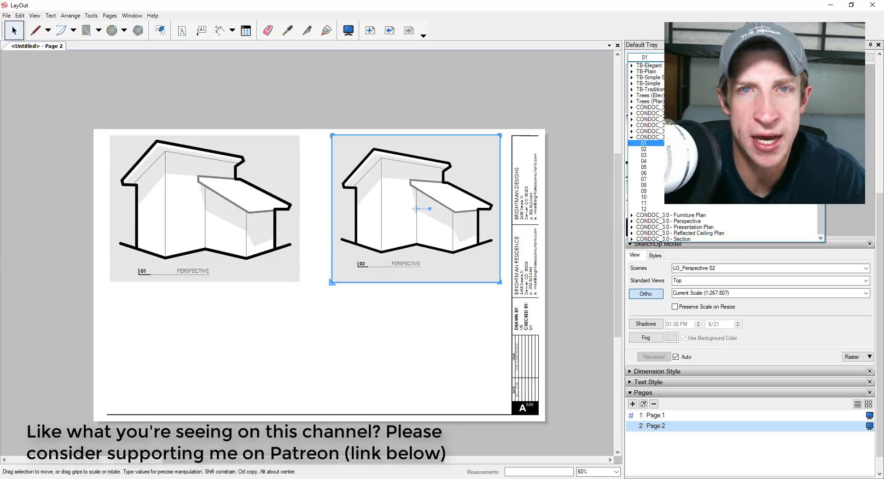
{"action": "left_click", "coordinate": [645, 156]}
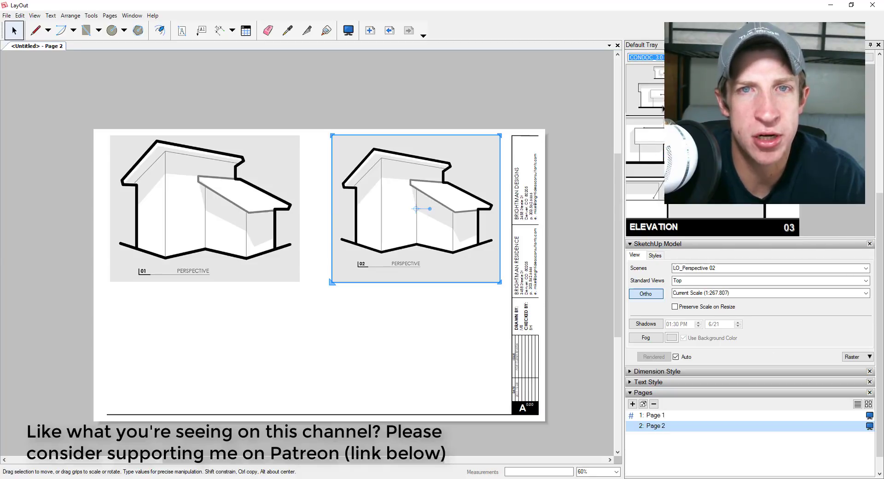
{"action": "left_click_drag", "start_coordinate": [373, 309], "coordinate": [207, 343]}
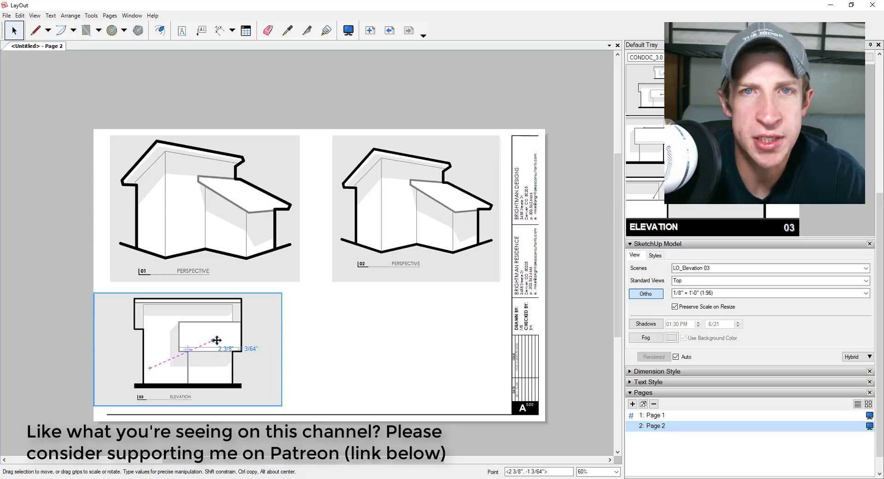
Relink the missing model reference to Condoc Tools Example YouTube in Document Setup References
{"action": "left_click", "coordinate": [7, 15]}
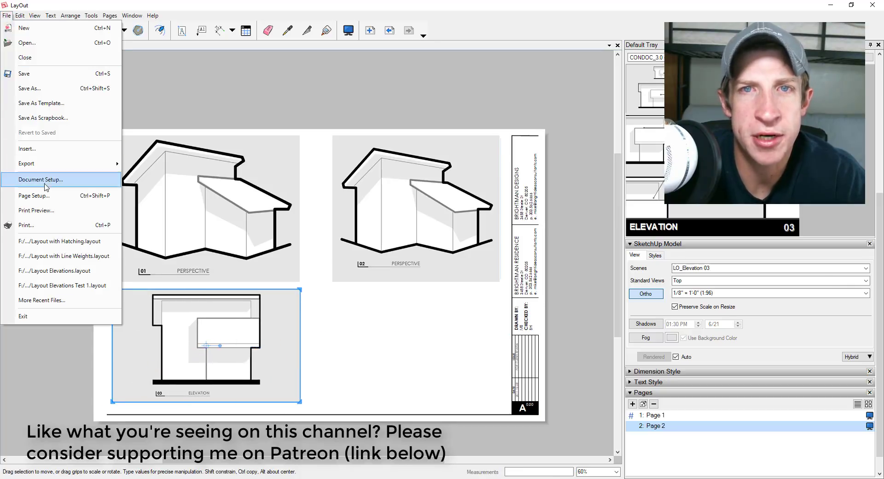
{"action": "left_click", "coordinate": [16, 185]}
{"action": "left_click", "coordinate": [148, 86]}
{"action": "left_click", "coordinate": [183, 171]}
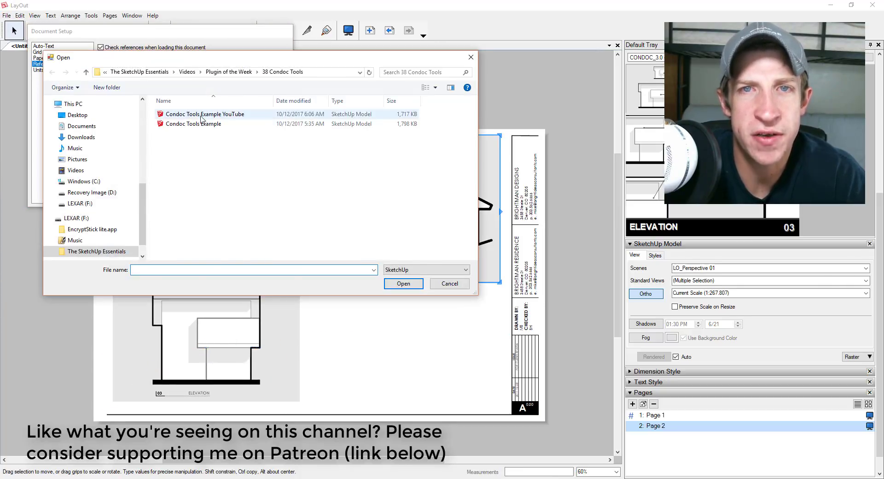
{"action": "double_click", "coordinate": [180, 113]}
{"action": "left_click", "coordinate": [164, 85]}
{"action": "left_click", "coordinate": [183, 171]}
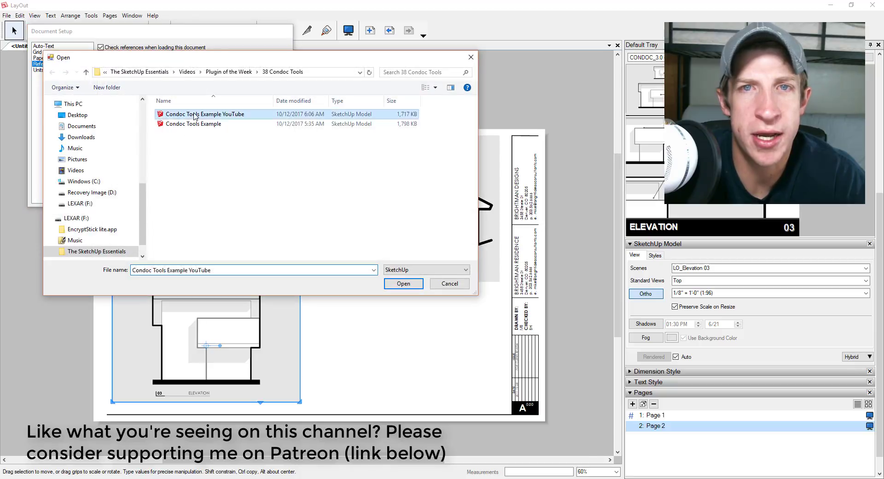
{"action": "double_click", "coordinate": [180, 113]}
Update the out-of-date reference and close Document Setup
{"action": "left_click", "coordinate": [128, 172]}
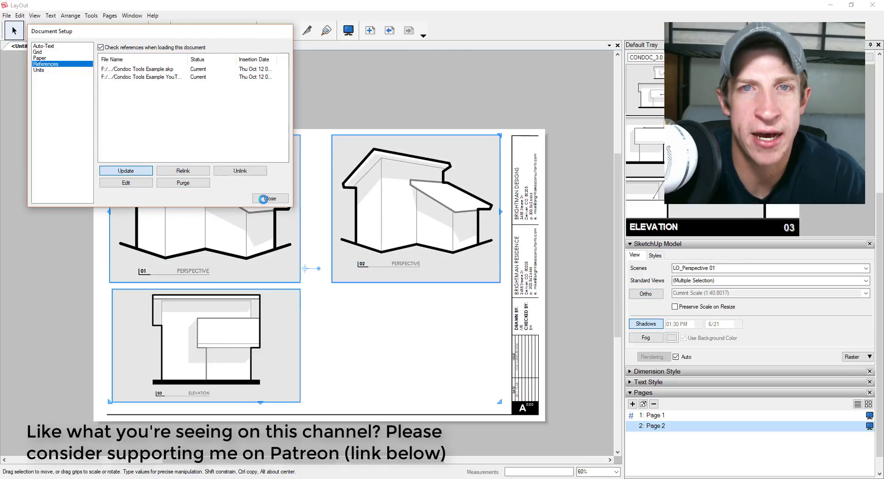
{"action": "left_click", "coordinate": [268, 198]}
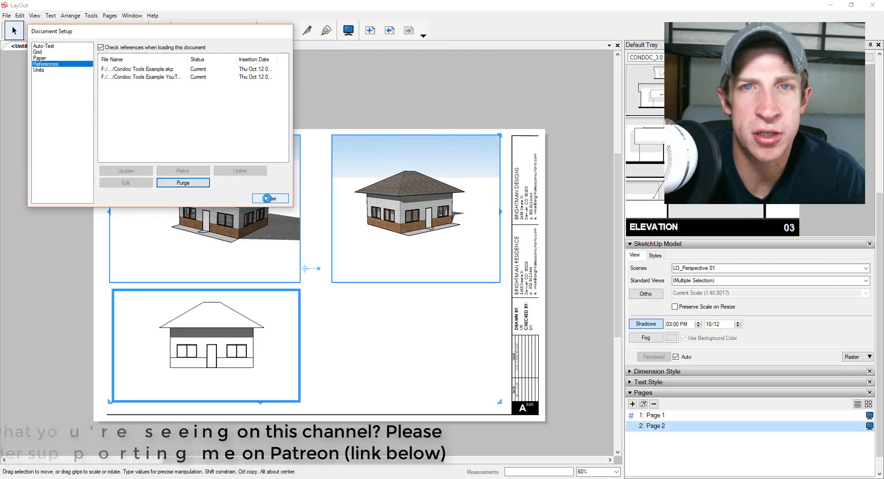
{"action": "left_click", "coordinate": [414, 330]}
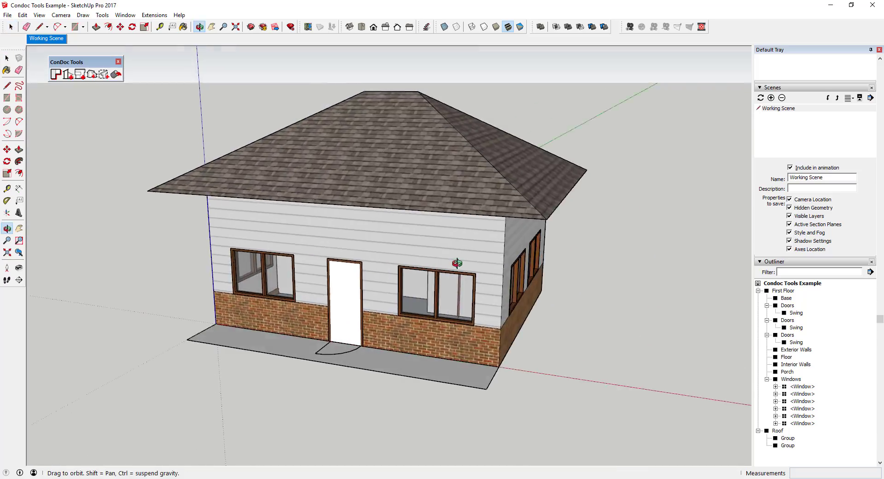
Run ConDoc Plan Generator Setup Project for 1 level with Include Basement unchecked
{"action": "left_click", "coordinate": [59, 75]}
{"action": "double_click", "coordinate": [79, 69]}
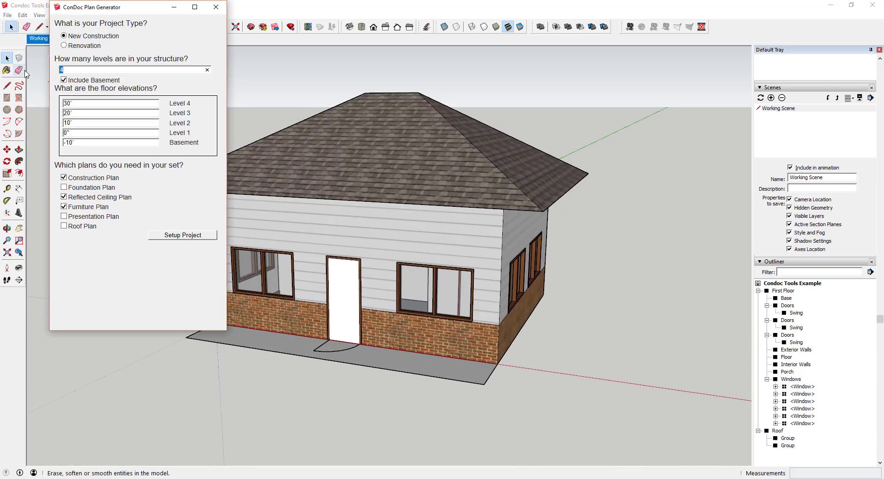
{"action": "type", "text": "11"}
{"action": "left_click", "coordinate": [72, 82]}
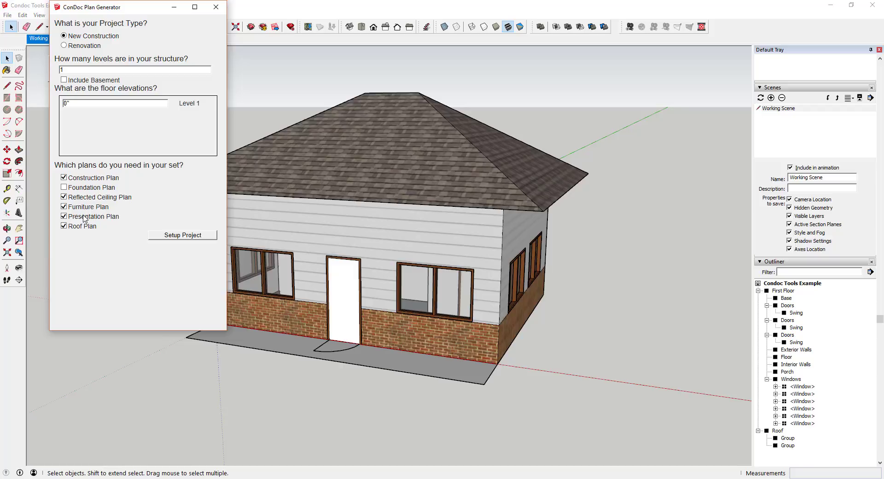
{"action": "left_click", "coordinate": [178, 237]}
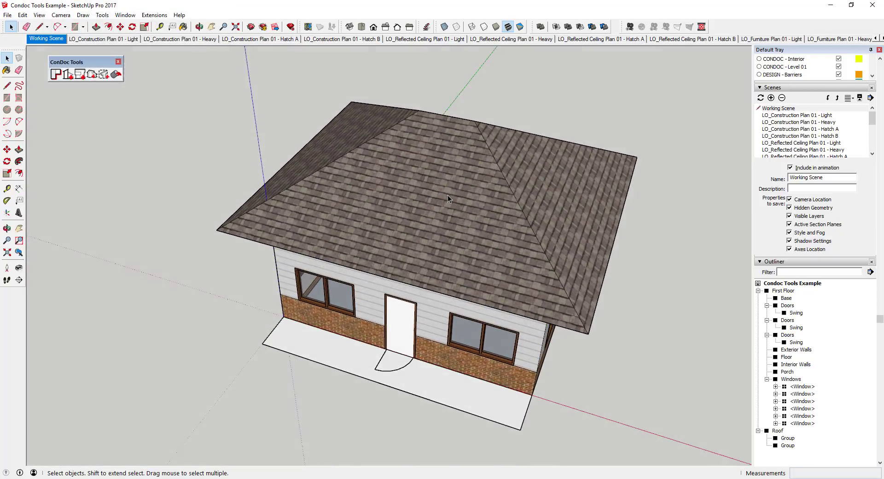
Zoom out and update LO_Construction Plan 01 - Light to show the whole plan, then go to Roof Plan - Heavy
{"action": "left_click", "coordinate": [119, 40]}
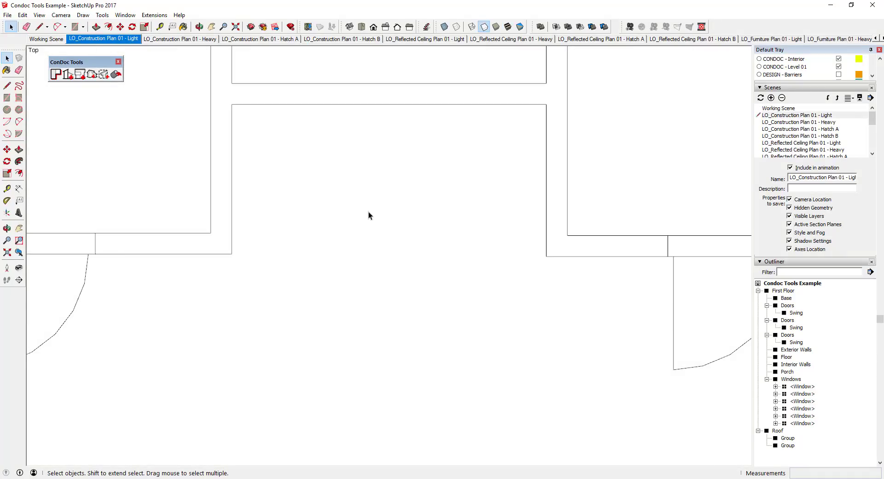
{"action": "scroll", "coordinate": [387, 215], "scroll_direction": "down", "scroll_amount": 5}
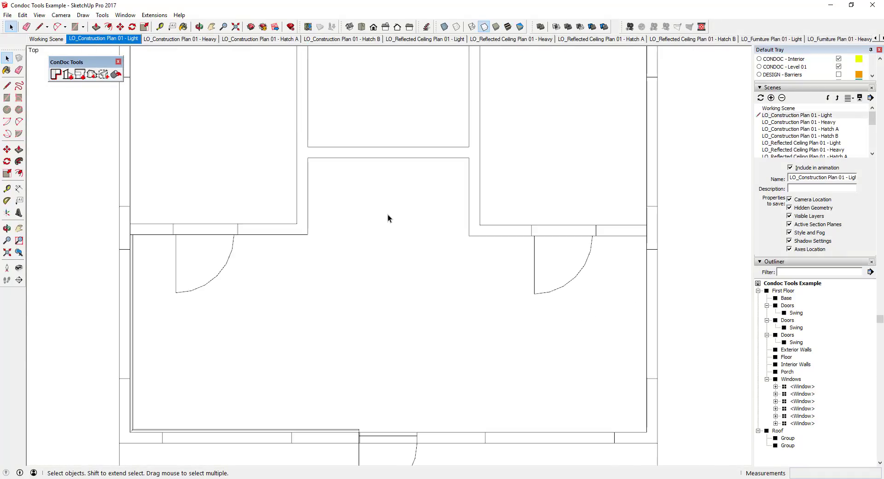
{"action": "right_click", "coordinate": [101, 38]}
{"action": "left_click", "coordinate": [123, 76]}
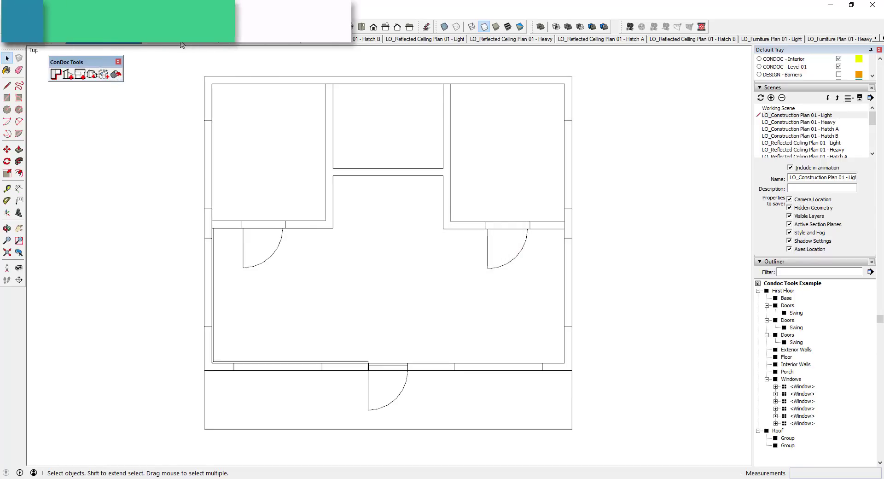
{"action": "left_click", "coordinate": [180, 40]}
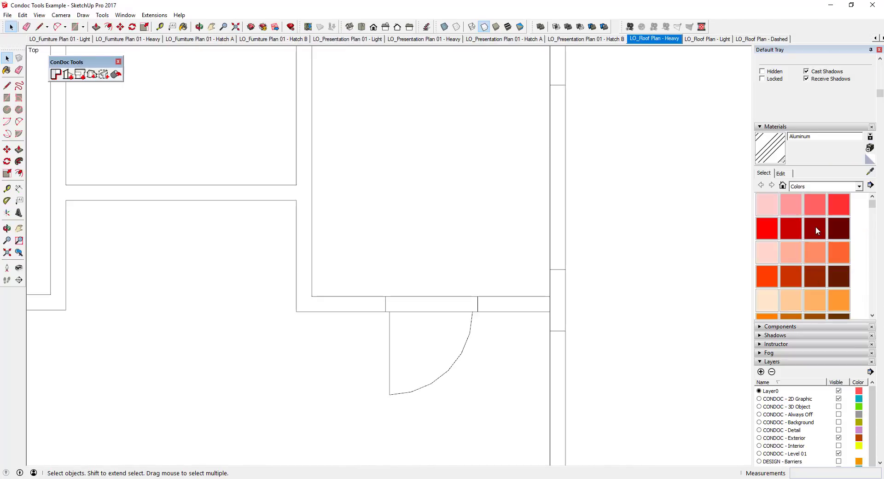
Assign the roof group to the DESIGN - Roof layer and deselect it
{"action": "scroll", "coordinate": [822, 143], "scroll_direction": "up", "scroll_amount": 2}
{"action": "left_click", "coordinate": [856, 85]}
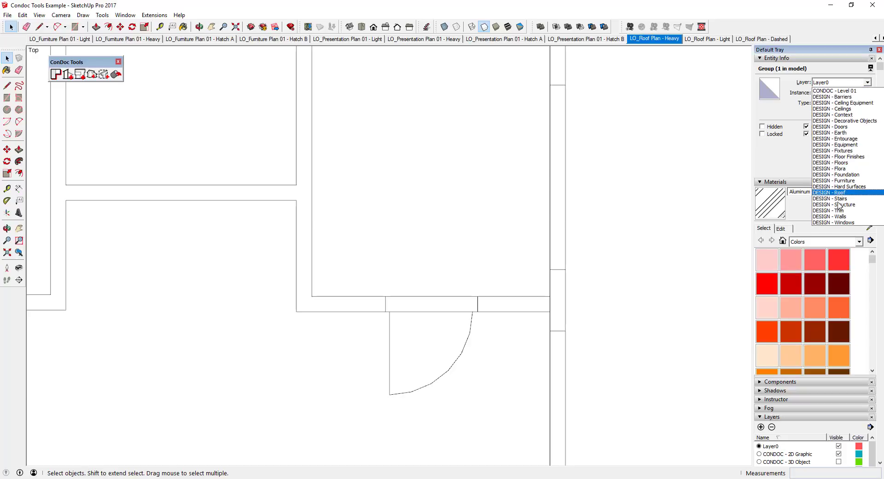
{"action": "left_click", "coordinate": [836, 193]}
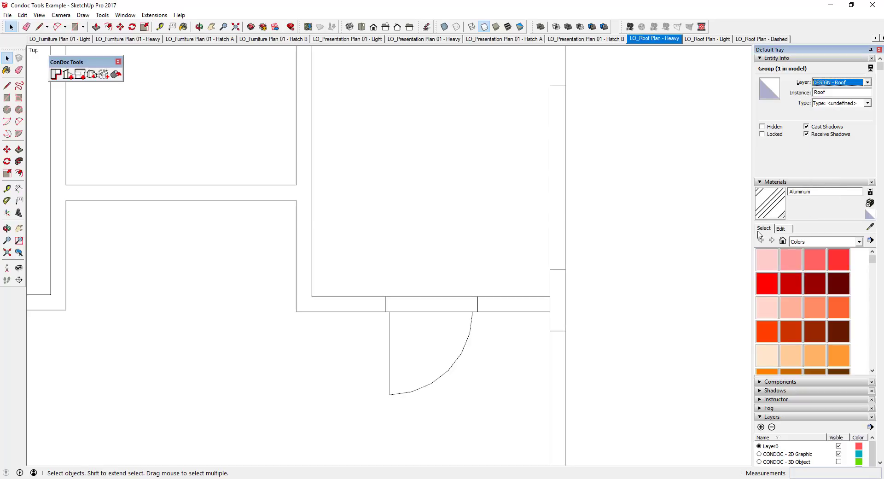
{"action": "left_click", "coordinate": [704, 223]}
Zoom extents and update the LO_Roof Plan - Heavy scene with the full roof view
{"action": "scroll", "coordinate": [704, 224], "scroll_direction": "down", "scroll_amount": 5}
{"action": "scroll", "coordinate": [414, 310], "scroll_direction": "down", "scroll_amount": 2}
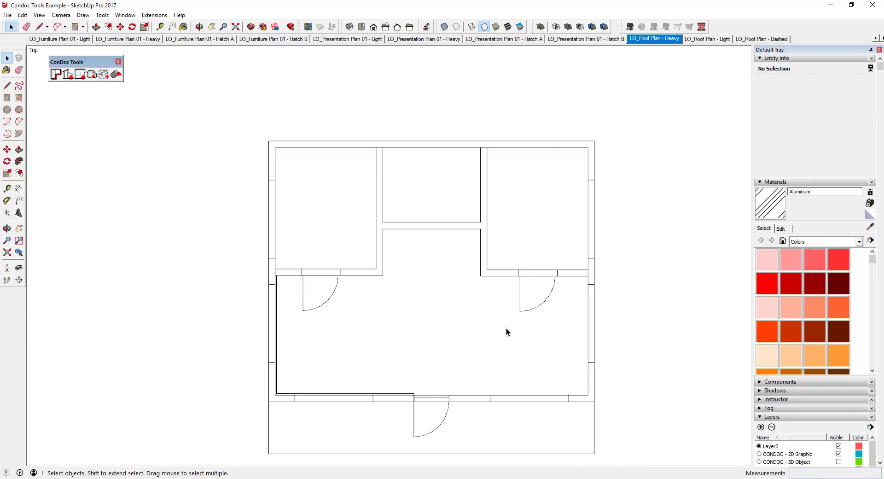
{"action": "scroll", "coordinate": [642, 399], "scroll_direction": "up", "scroll_amount": 1}
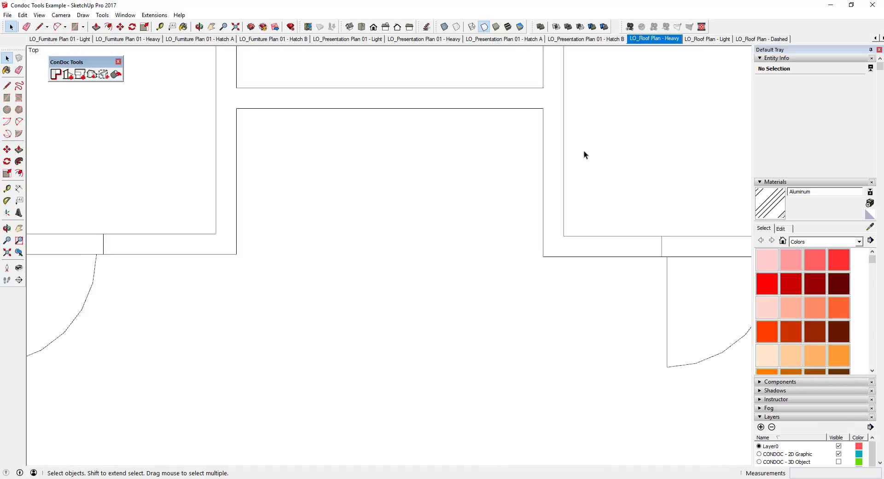
{"action": "left_click", "coordinate": [9, 252]}
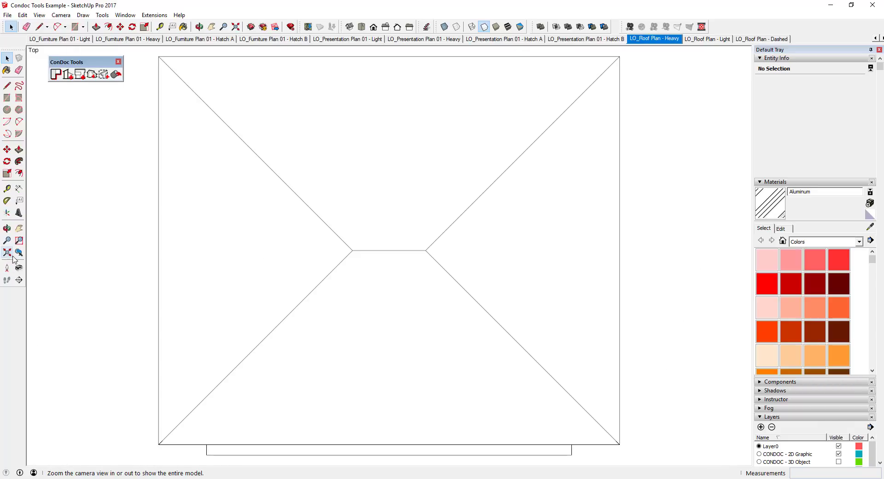
{"action": "right_click", "coordinate": [658, 41]}
{"action": "left_click", "coordinate": [681, 78]}
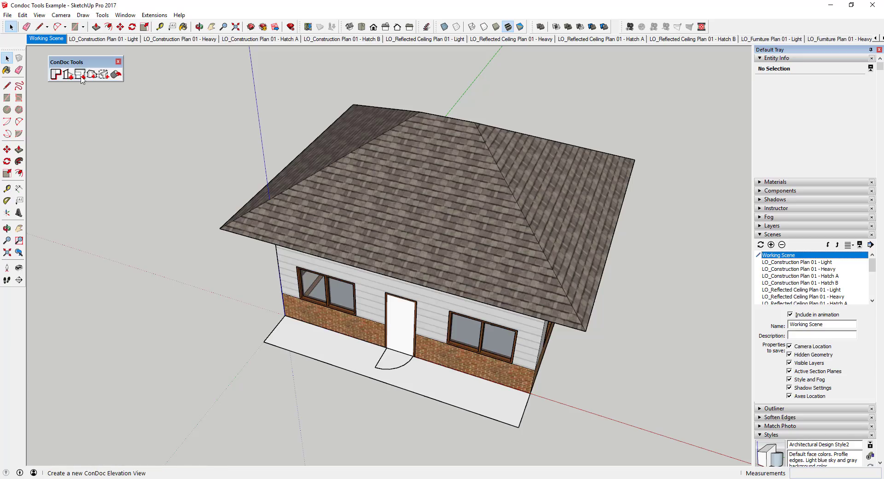
Place a ConDoc section plane on the front face to generate LO_Elevation 01
{"action": "left_click", "coordinate": [81, 77]}
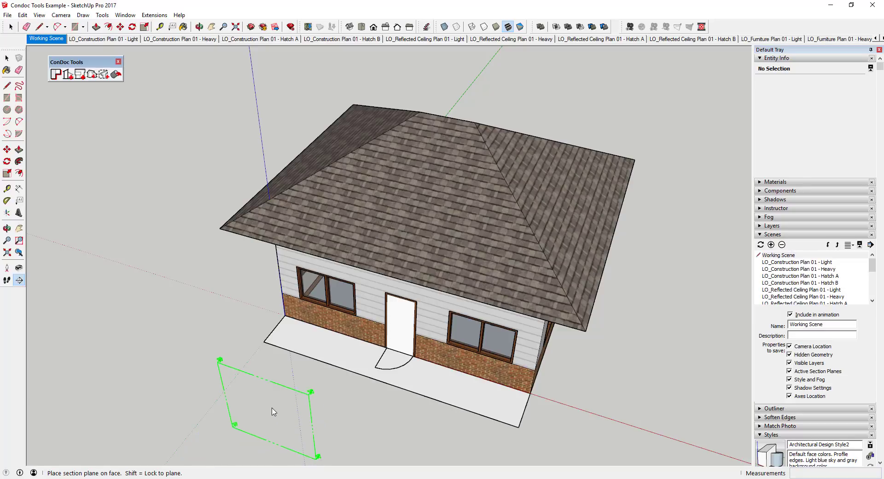
{"action": "left_click", "coordinate": [295, 377]}
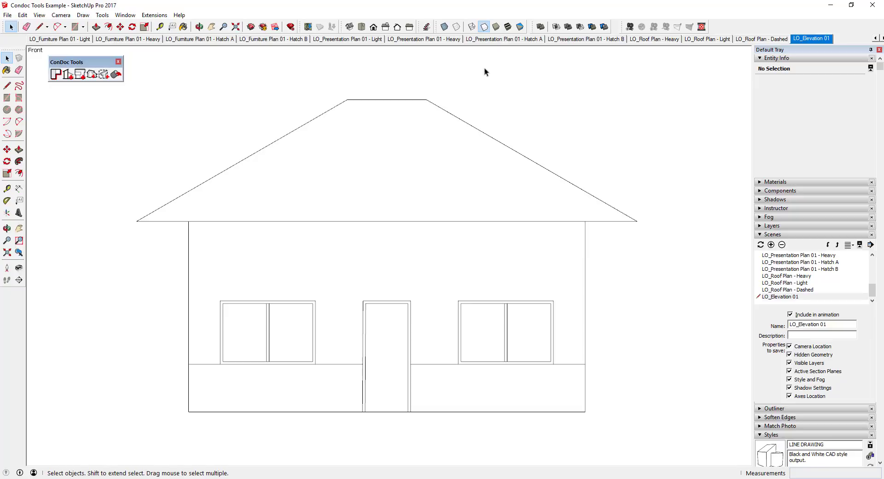
{"action": "middle_click_drag", "start_coordinate": [708, 159], "coordinate": [572, 174]}
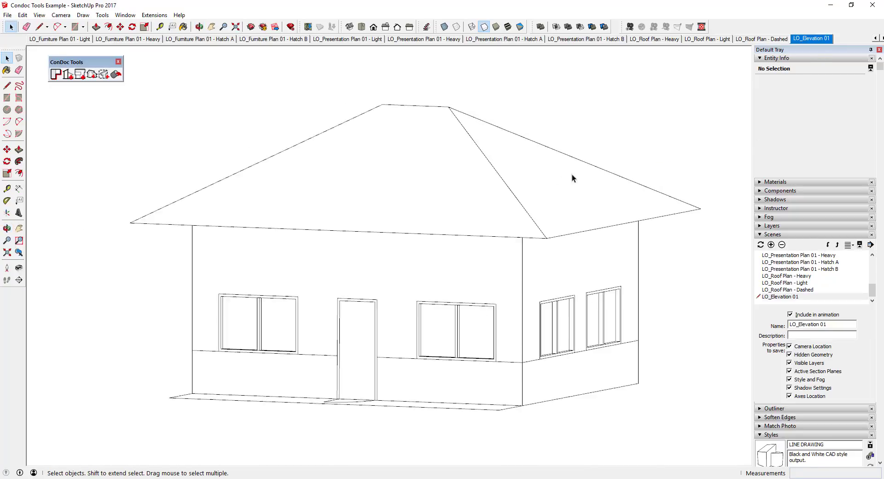
{"action": "scroll", "coordinate": [796, 278], "scroll_direction": "up", "scroll_amount": 5}
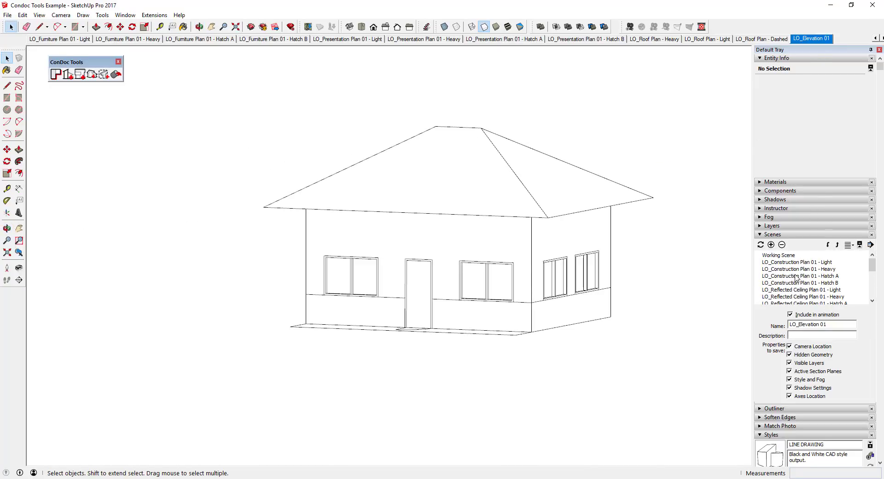
Return to the Working Scene and orbit the house to a new angle
{"action": "double_click", "coordinate": [778, 255]}
{"action": "mouse_move", "coordinate": [223, 204]}
{"action": "middle_mouse_down"}
{"action": "mouse_move", "coordinate": [402, 174]}
{"action": "mouse_move", "coordinate": [262, 264]}
{"action": "middle_mouse_up"}
{"action": "left_click", "coordinate": [19, 279]}
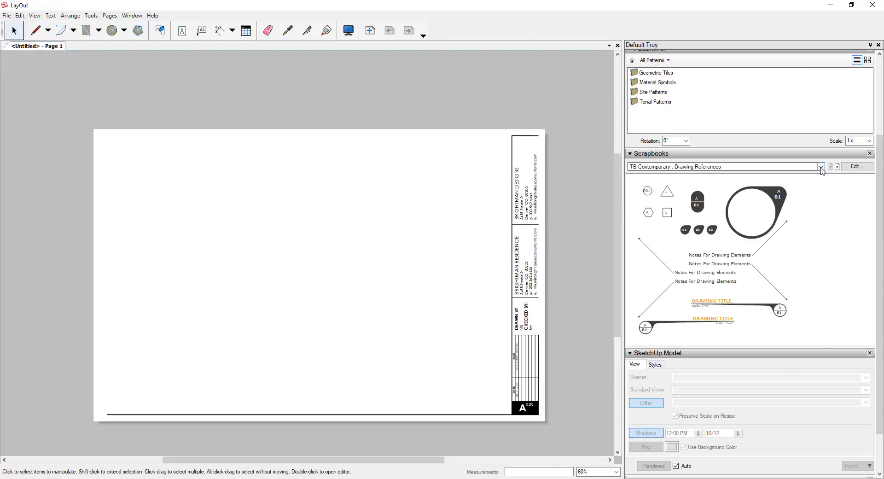
Switch the Scrapbooks panel to CONDOC_3.0 - Construction Plan : 01
{"action": "left_click", "coordinate": [821, 166]}
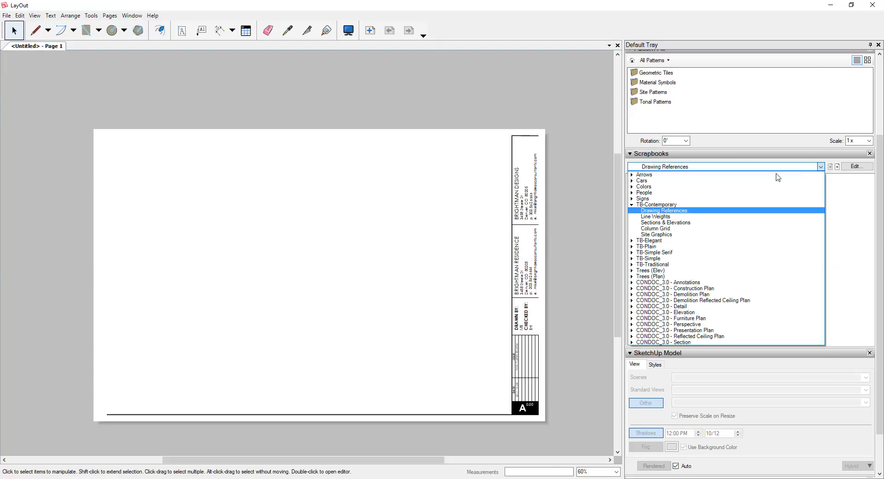
{"action": "left_click", "coordinate": [634, 289]}
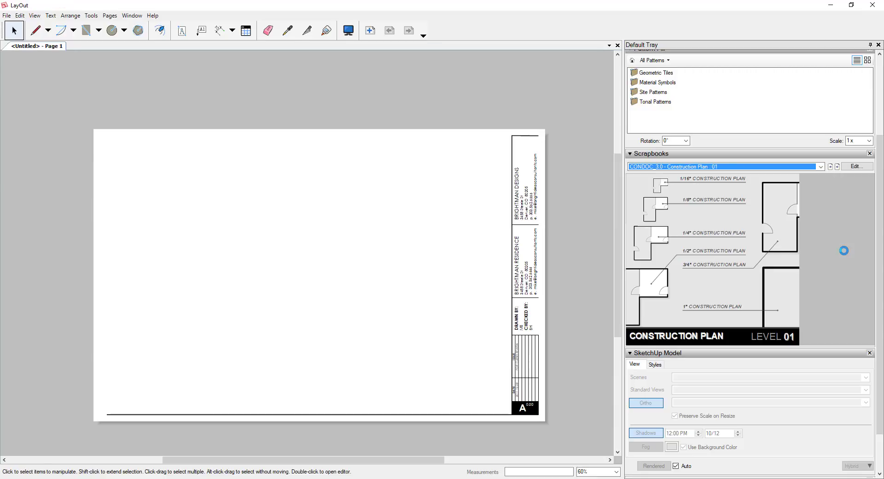
{"action": "left_click", "coordinate": [822, 167]}
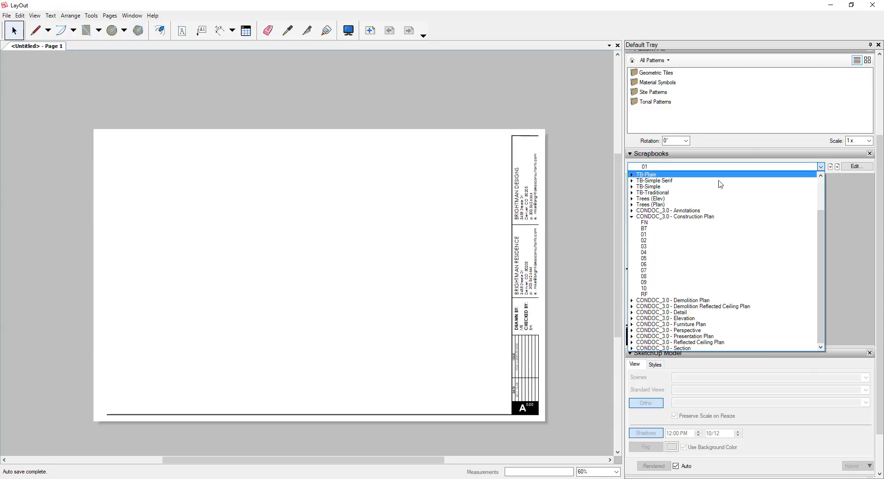
{"action": "left_click", "coordinate": [647, 236]}
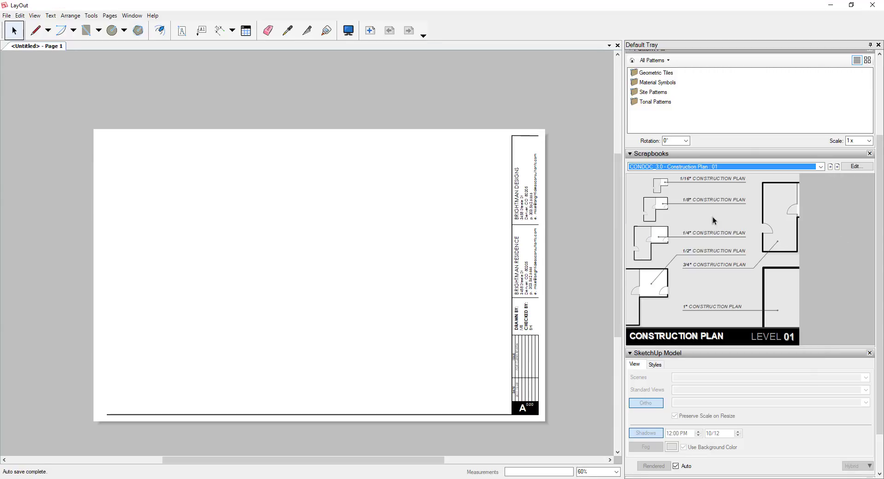
Place the 1/8" construction plan at top left and the 1/8" Elevation 01 to its right
{"action": "left_click_drag", "start_coordinate": [654, 214], "coordinate": [465, 248]}
{"action": "left_click_drag", "start_coordinate": [162, 233], "coordinate": [198, 210]}
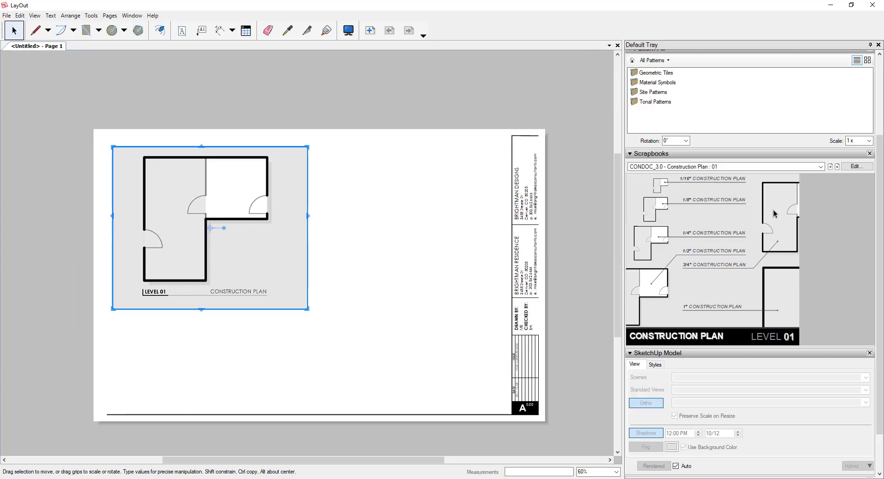
{"action": "left_click", "coordinate": [821, 167]}
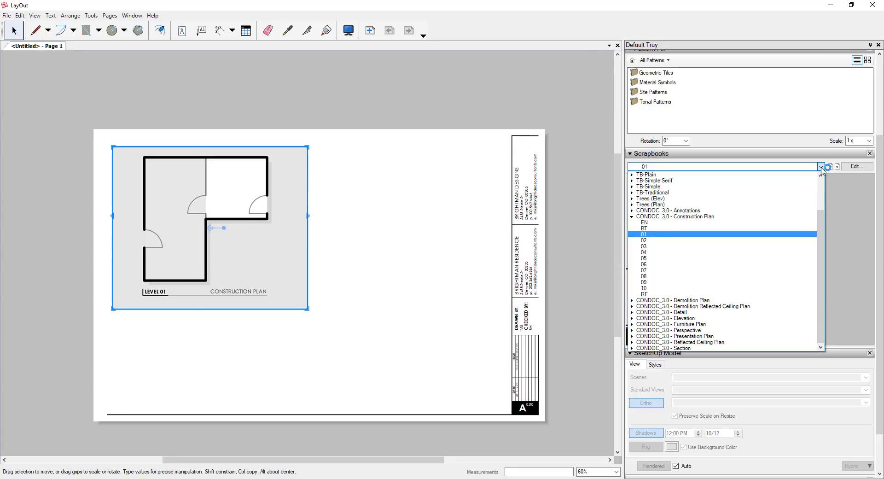
{"action": "left_click", "coordinate": [634, 318]}
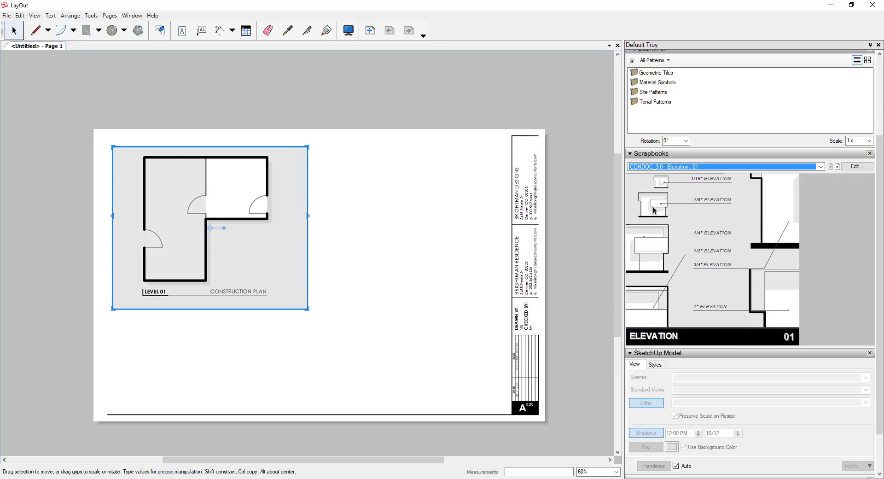
{"action": "left_click_drag", "start_coordinate": [655, 210], "coordinate": [347, 217]}
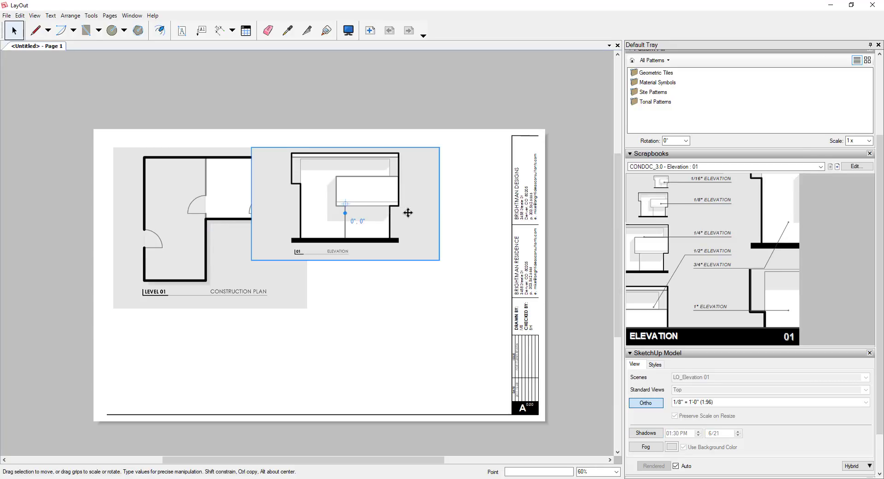
{"action": "left_click_drag", "start_coordinate": [408, 213], "coordinate": [408, 212]}
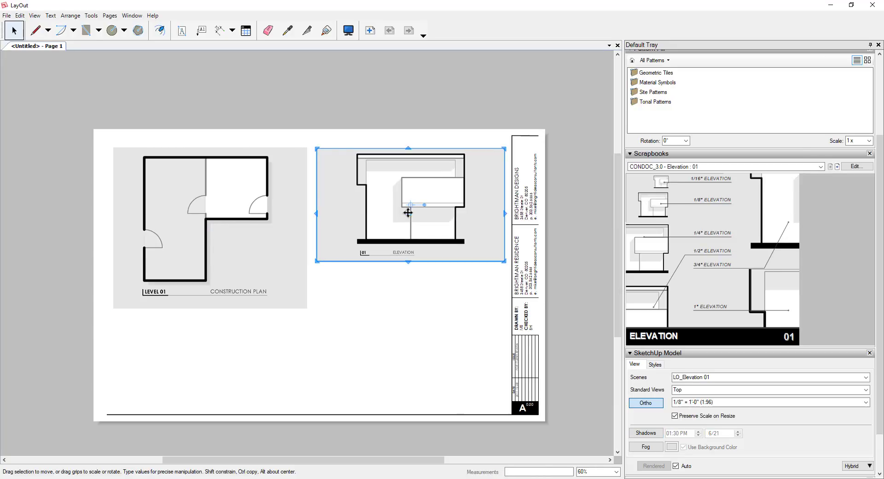
Add the 1/8" Elevation 02 viewport below the first elevation
{"action": "left_click", "coordinate": [821, 167]}
{"action": "left_click", "coordinate": [651, 259]}
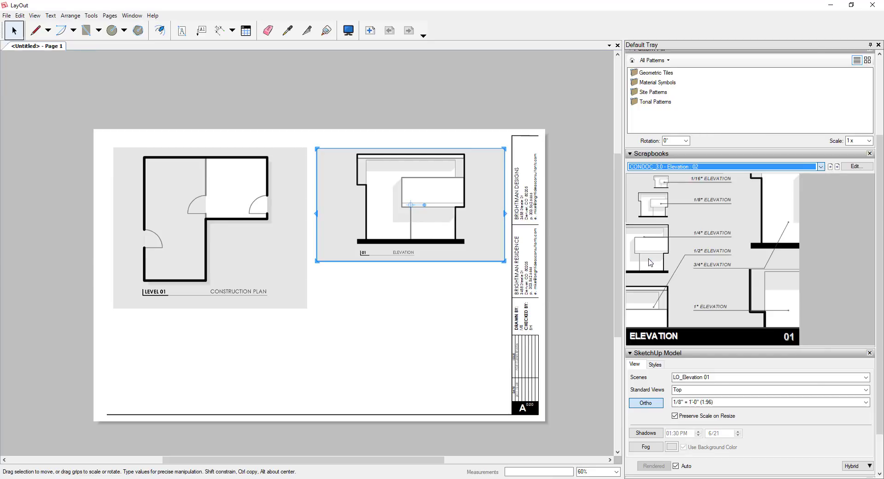
{"action": "left_click_drag", "start_coordinate": [335, 318], "coordinate": [405, 324]}
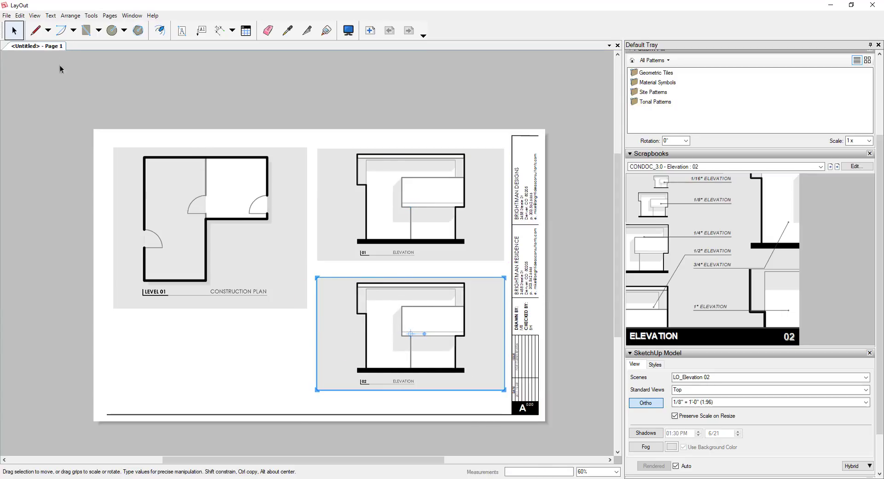
In Document Setup References, relink the first missing reference to the house model
{"action": "left_click", "coordinate": [6, 15]}
{"action": "left_click", "coordinate": [56, 180]}
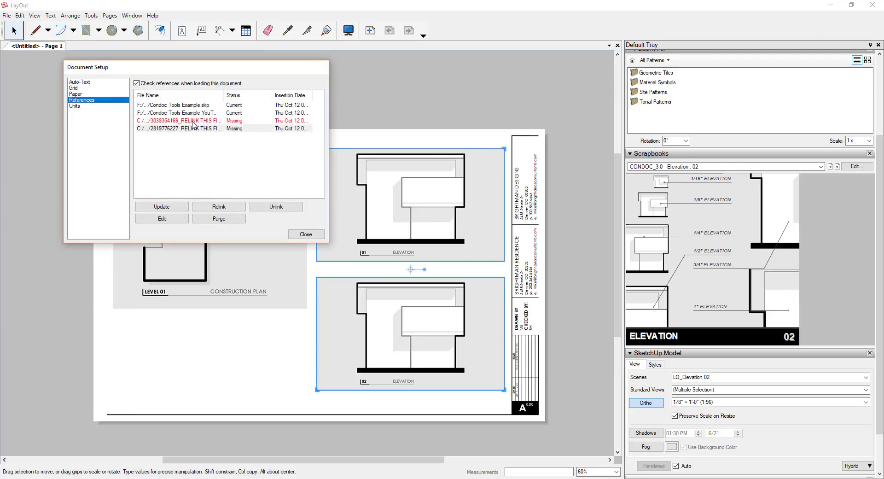
{"action": "left_click", "coordinate": [193, 120]}
{"action": "left_click", "coordinate": [203, 128], "text": "shift"}
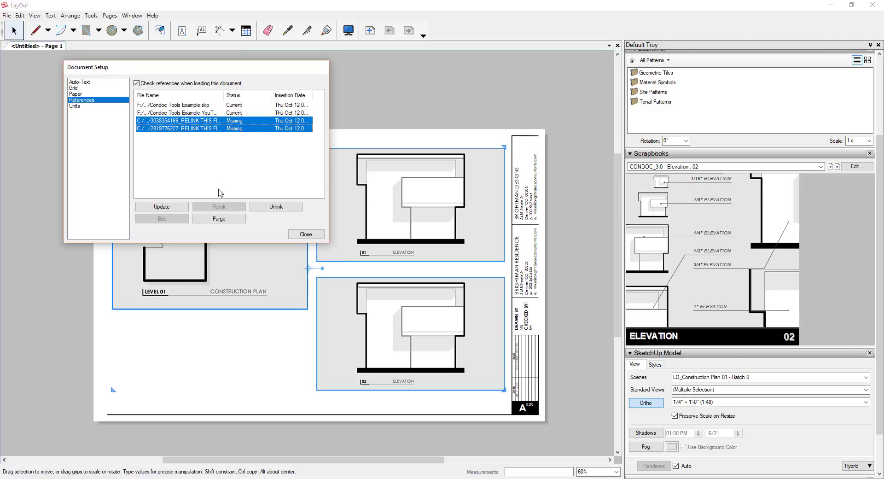
{"action": "left_click", "coordinate": [194, 121]}
{"action": "left_click", "coordinate": [219, 207]}
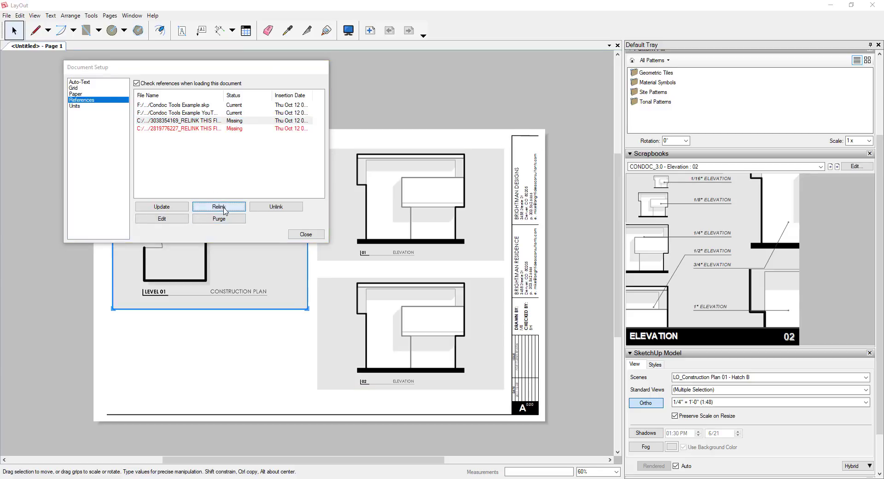
{"action": "double_click", "coordinate": [206, 136]}
Relink the remaining missing reference to the house model and update the viewports
{"action": "left_click", "coordinate": [202, 120]}
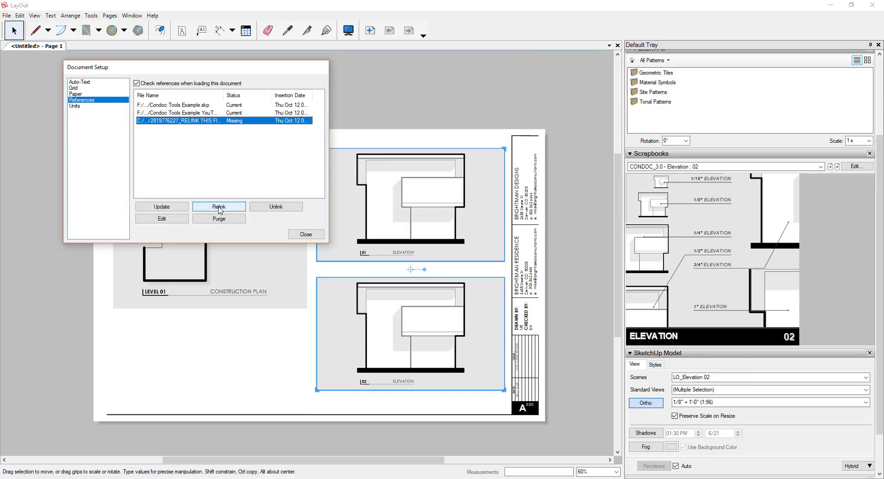
{"action": "left_click", "coordinate": [219, 206]}
{"action": "double_click", "coordinate": [215, 149]}
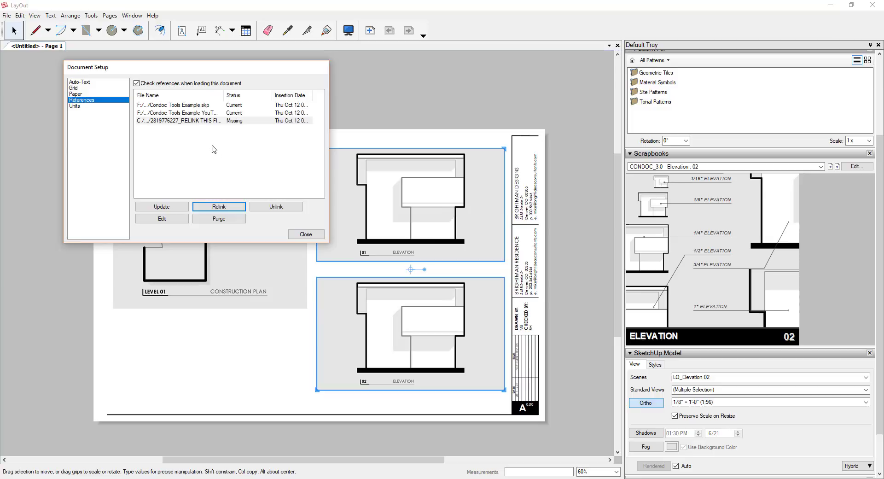
{"action": "left_click", "coordinate": [164, 208]}
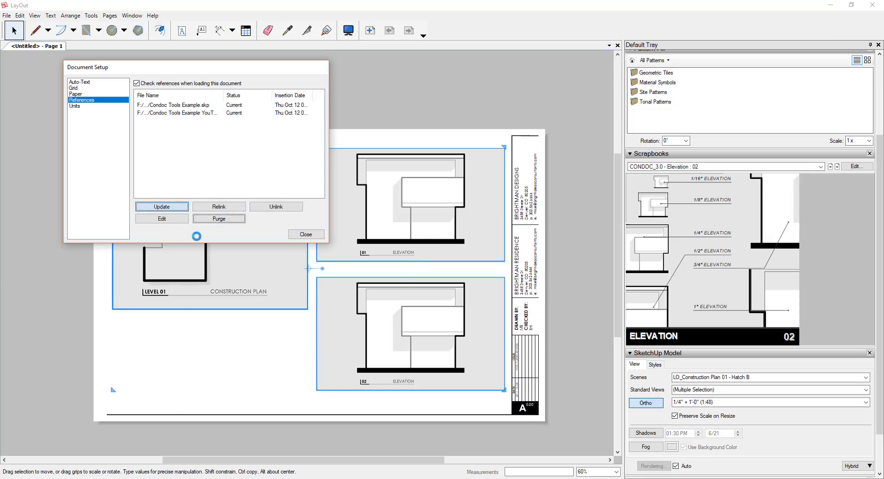
Move the floor plan viewport down and enlarge it to fit the whole plan, then nudge the lower elevation right
{"action": "key", "text": "Escape"}
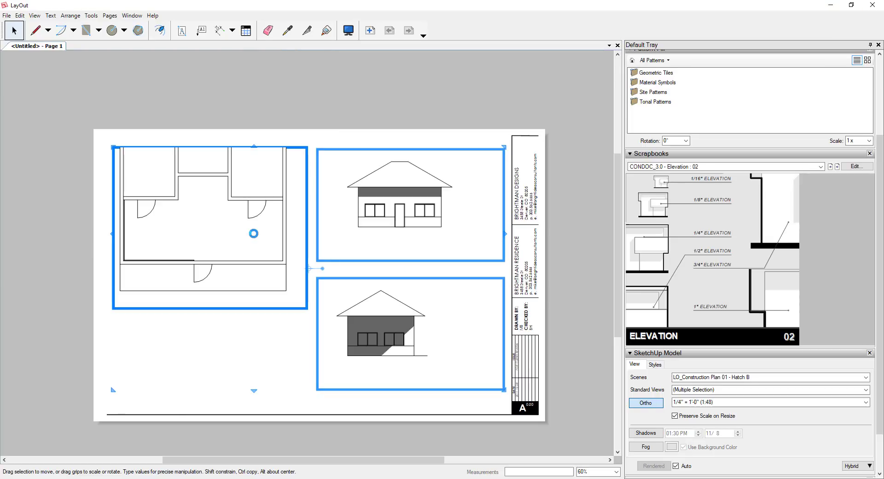
{"action": "left_click", "coordinate": [218, 228]}
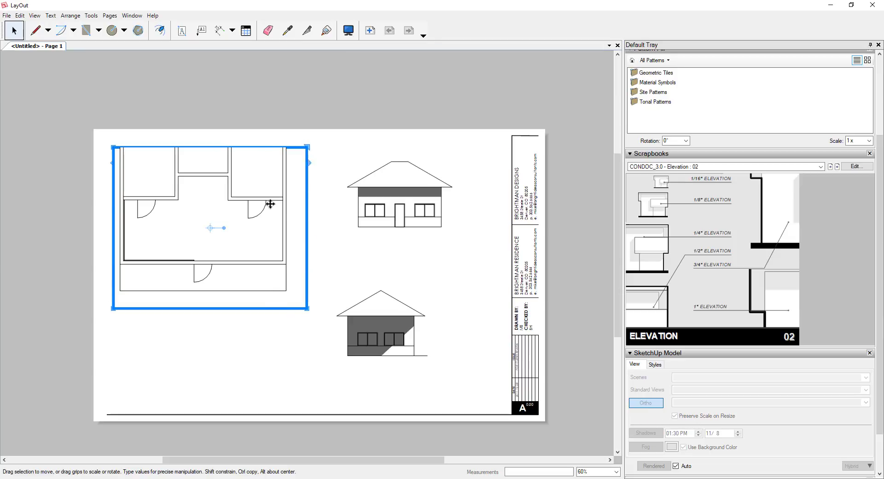
{"action": "left_click_drag", "start_coordinate": [270, 204], "coordinate": [270, 228]}
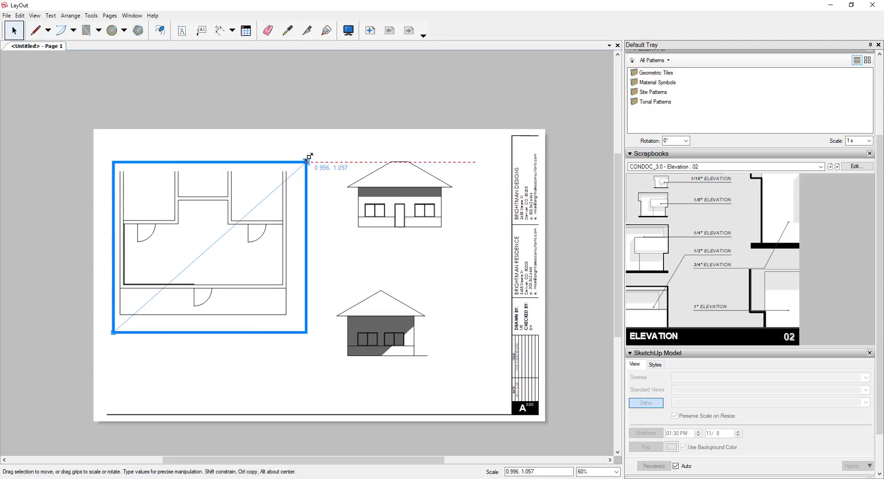
{"action": "left_click_drag", "start_coordinate": [307, 159], "coordinate": [308, 148]}
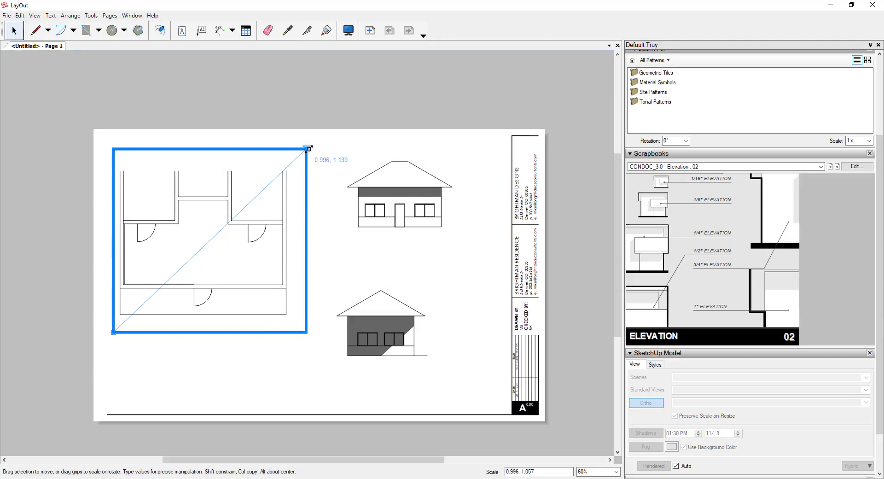
{"action": "left_click", "coordinate": [267, 383]}
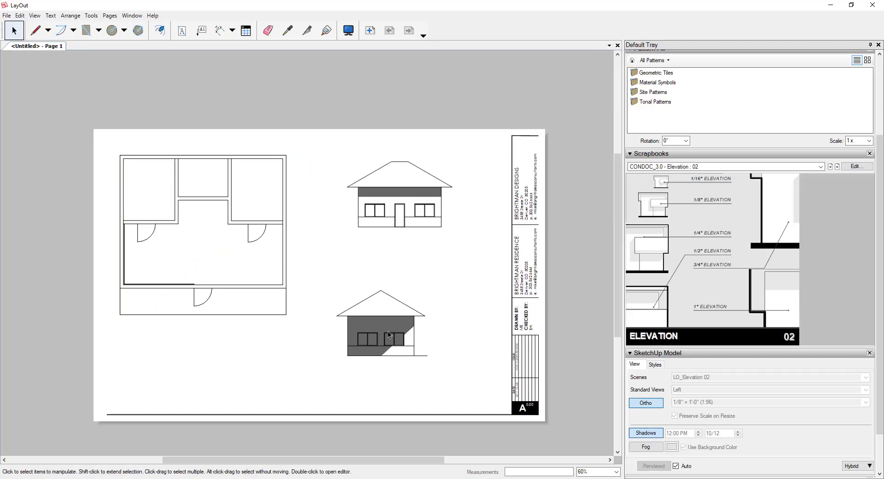
{"action": "left_click_drag", "start_coordinate": [389, 335], "coordinate": [402, 330]}
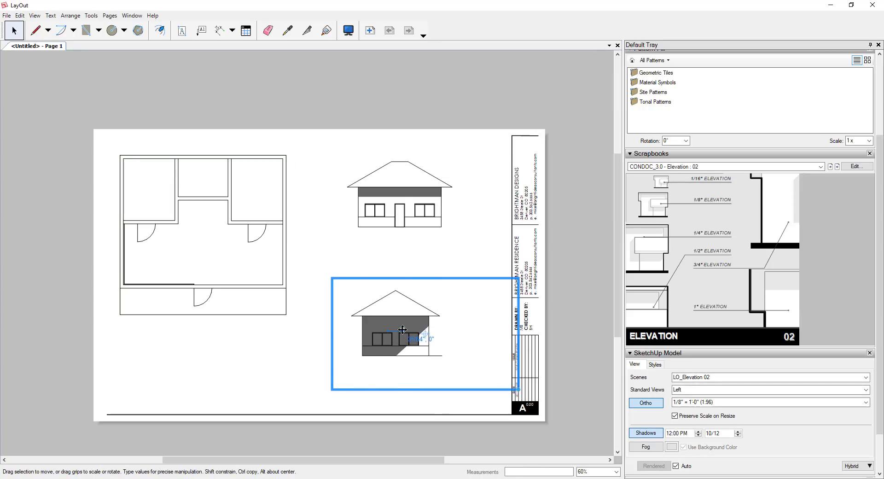
{"action": "left_click", "coordinate": [277, 360]}
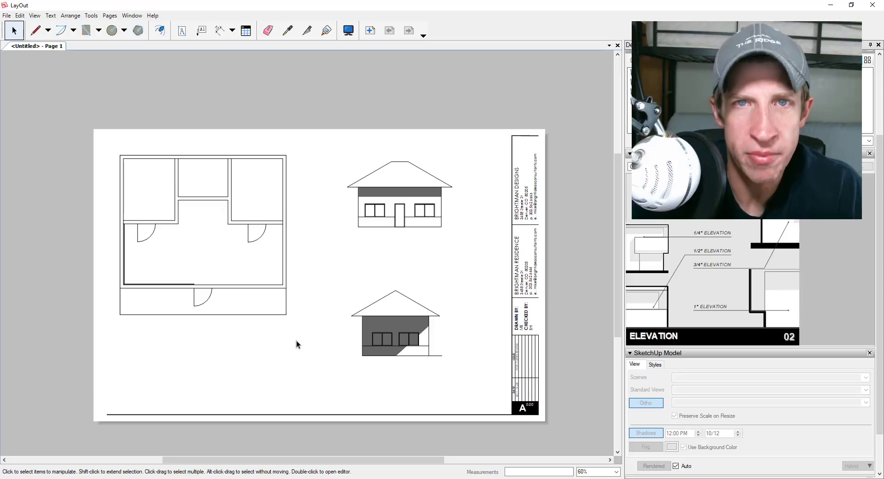